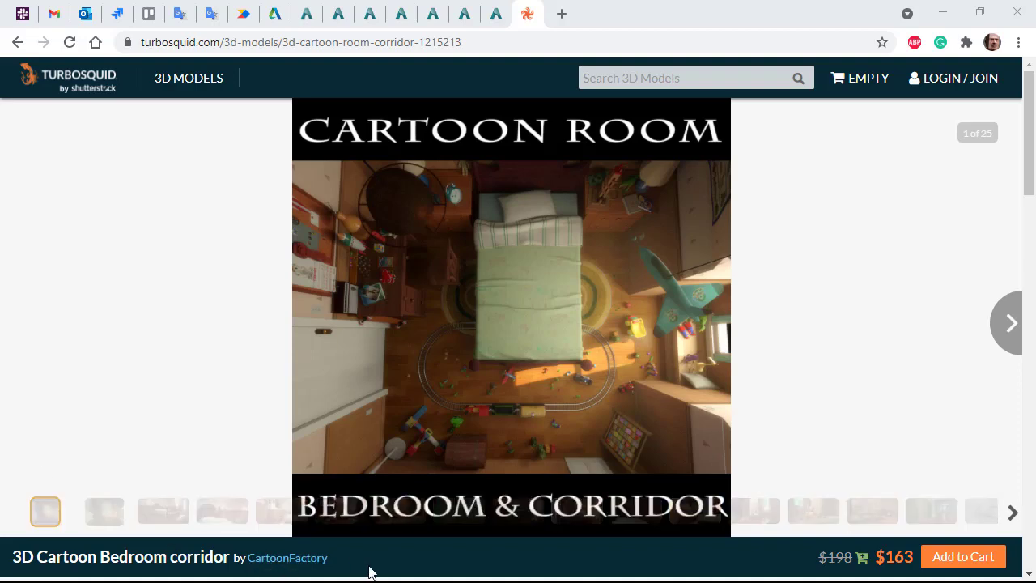
Switch to 3ds Max and check the AOV Light Group name assigned to the fillFrontWall light
{"action": "key", "text": "alt+Tab"}
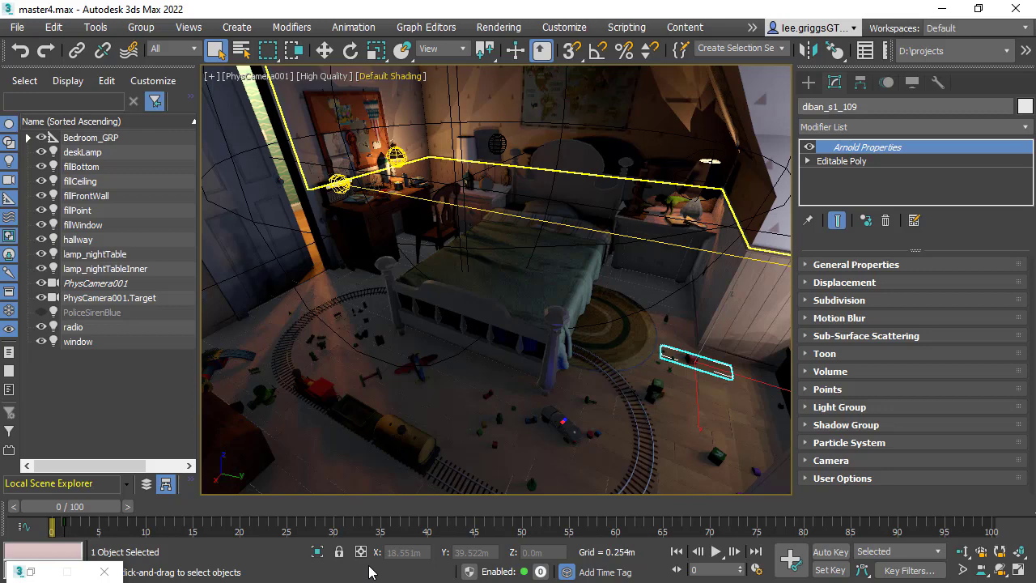
{"action": "left_click", "coordinate": [83, 181]}
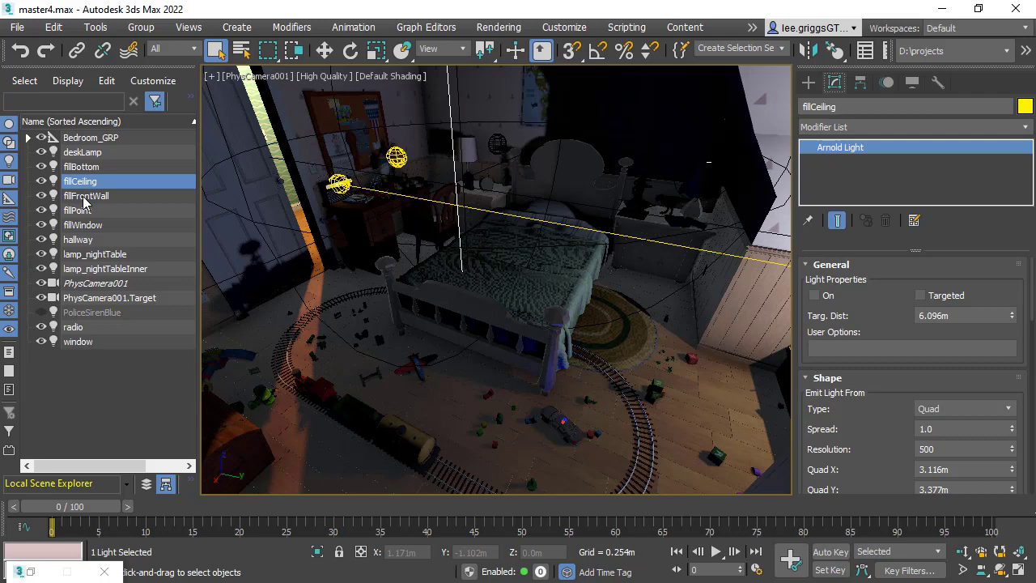
{"action": "left_click", "coordinate": [86, 197]}
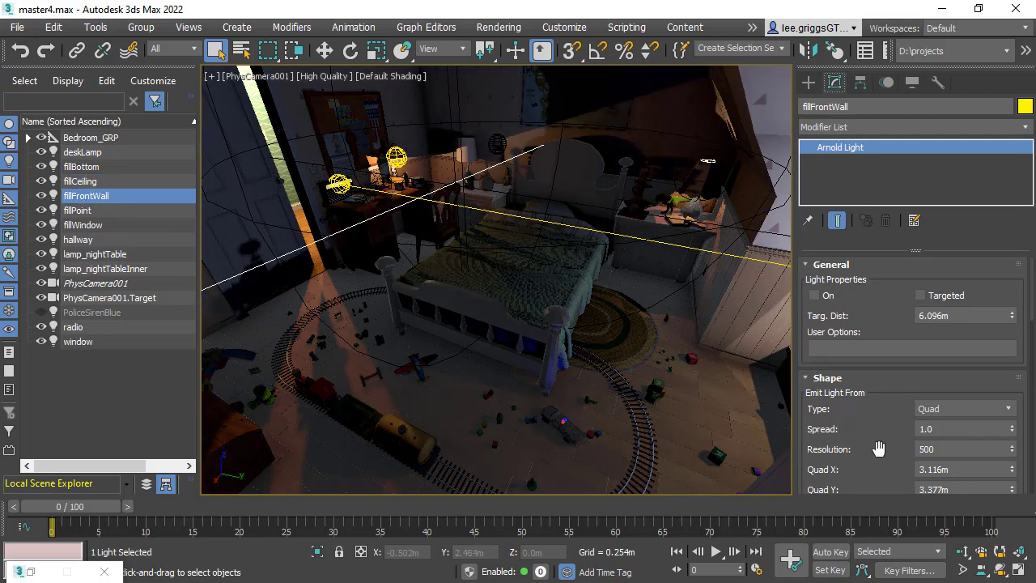
{"action": "scroll", "coordinate": [879, 446], "scroll_direction": "down", "scroll_amount": 10}
{"action": "scroll", "coordinate": [910, 379], "scroll_direction": "down", "scroll_amount": 10}
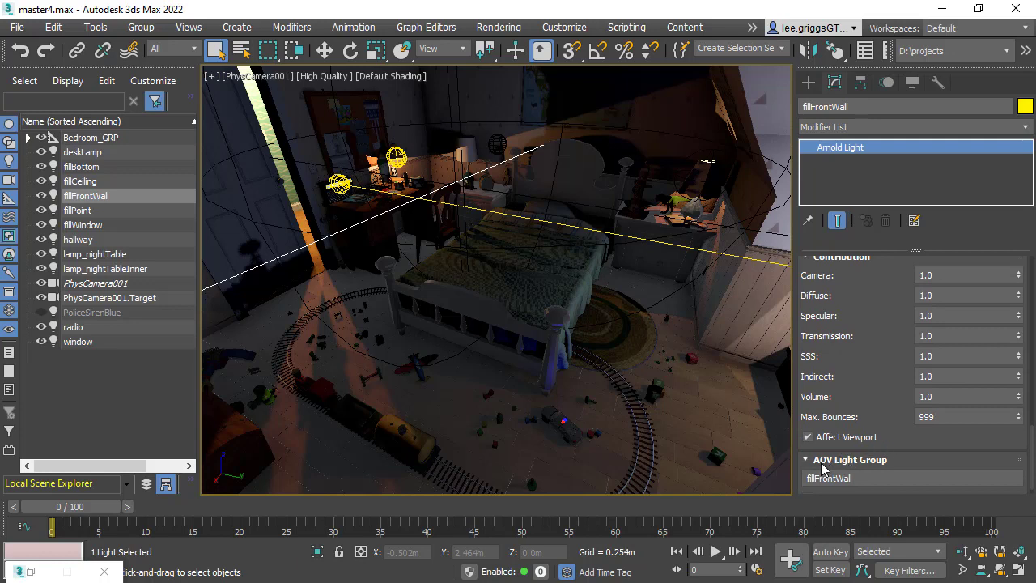
{"action": "left_click", "coordinate": [867, 477]}
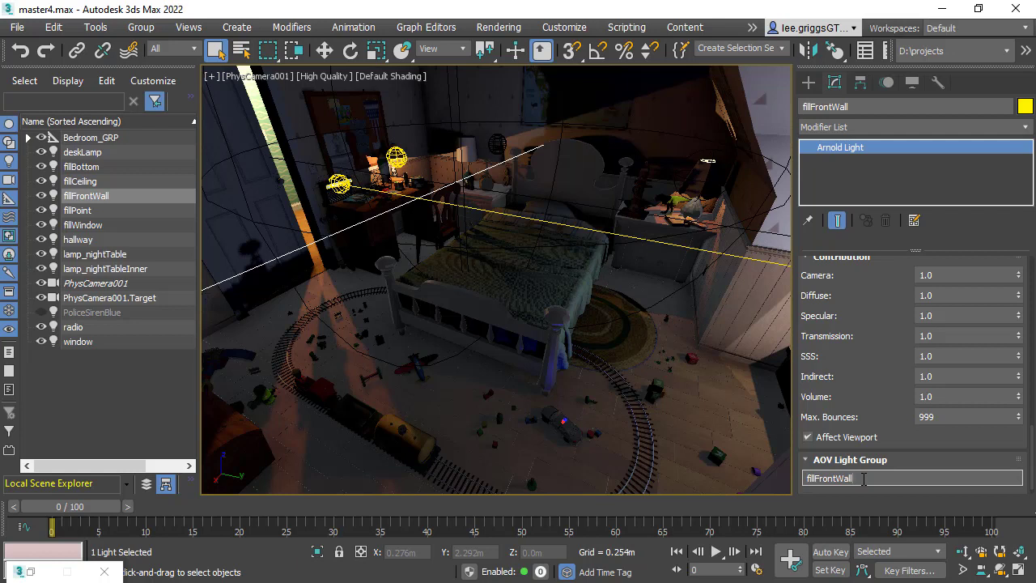
Open the Arnold RenderView and toggle the Denoiser Optix 05 imager off and back on
{"action": "left_click", "coordinate": [752, 28]}
{"action": "mouse_move", "coordinate": [768, 87]}
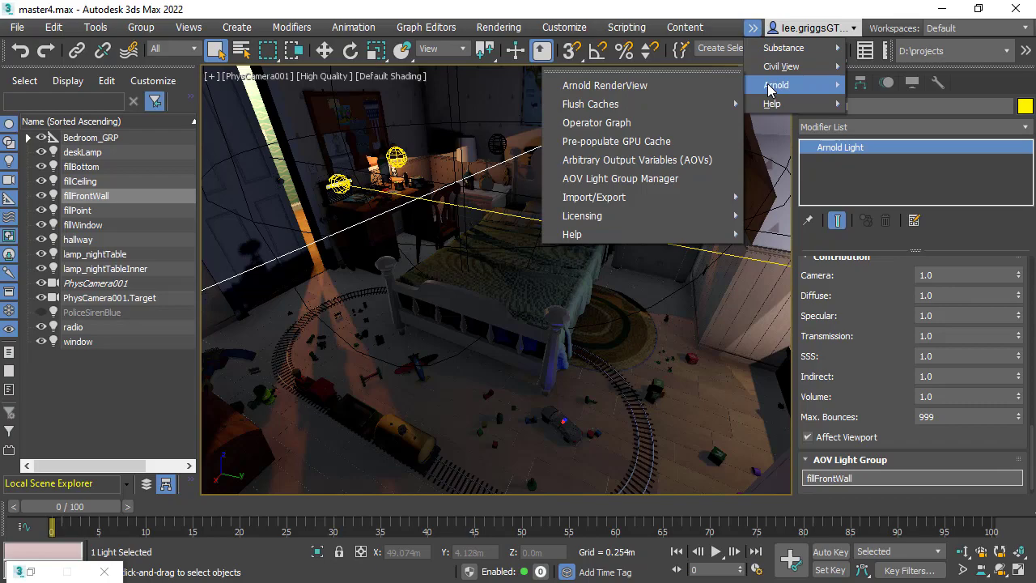
{"action": "left_click", "coordinate": [650, 87]}
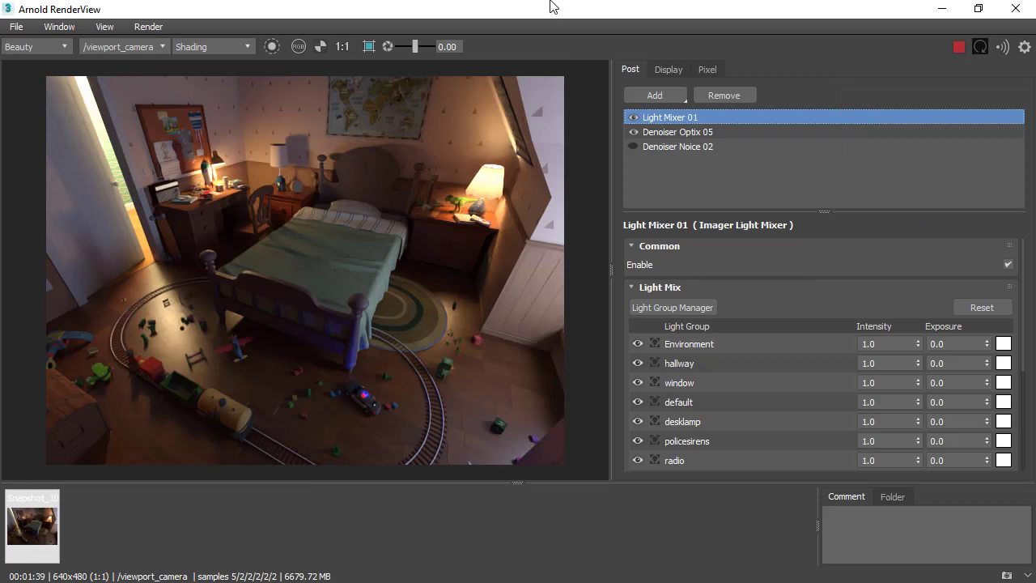
{"action": "left_click", "coordinate": [639, 121]}
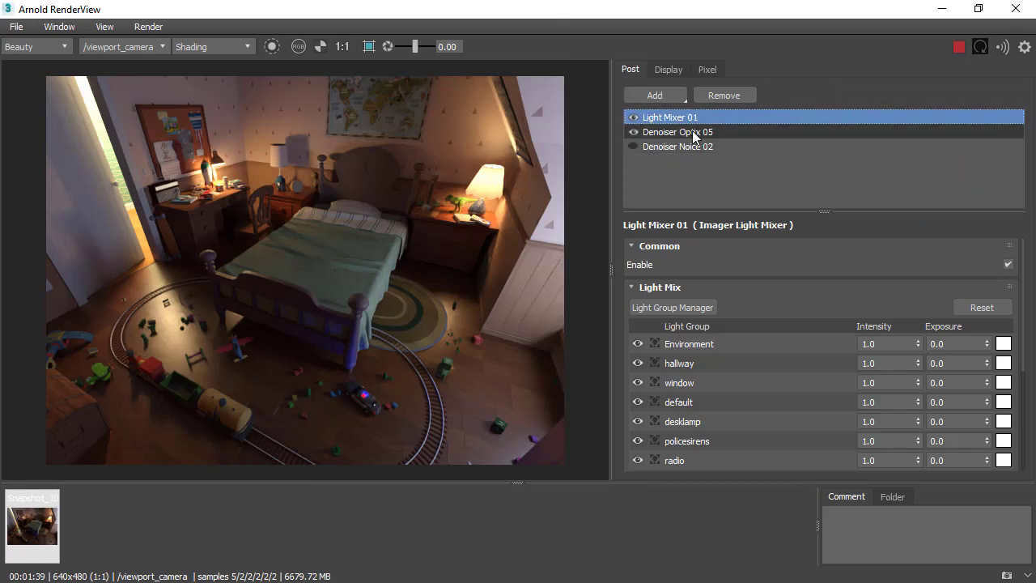
{"action": "left_click", "coordinate": [635, 132]}
{"action": "left_click", "coordinate": [633, 132]}
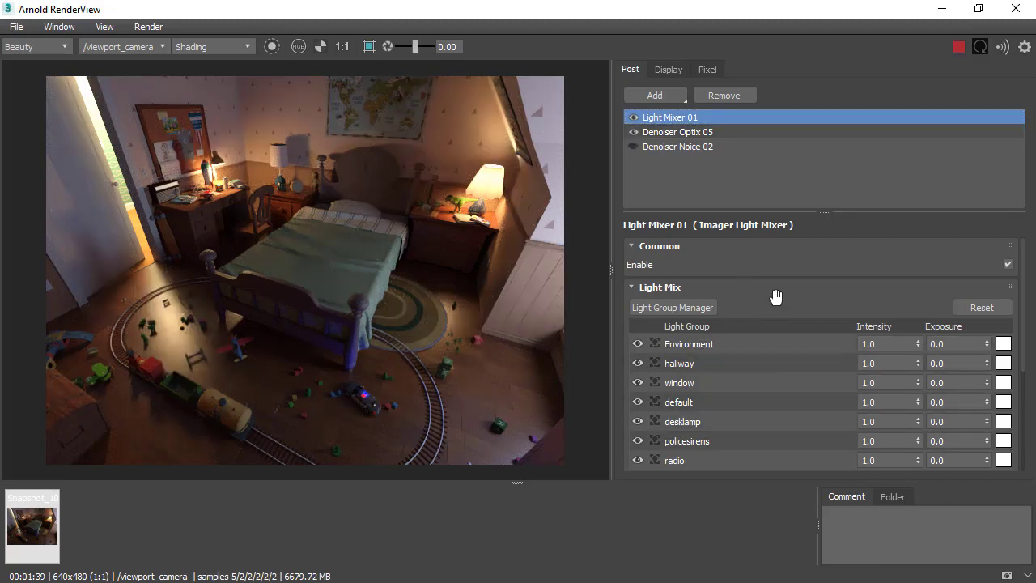
Turn off the hallway and window light groups in the Light Mixer
{"action": "scroll", "coordinate": [773, 279], "scroll_direction": "down", "scroll_amount": 2}
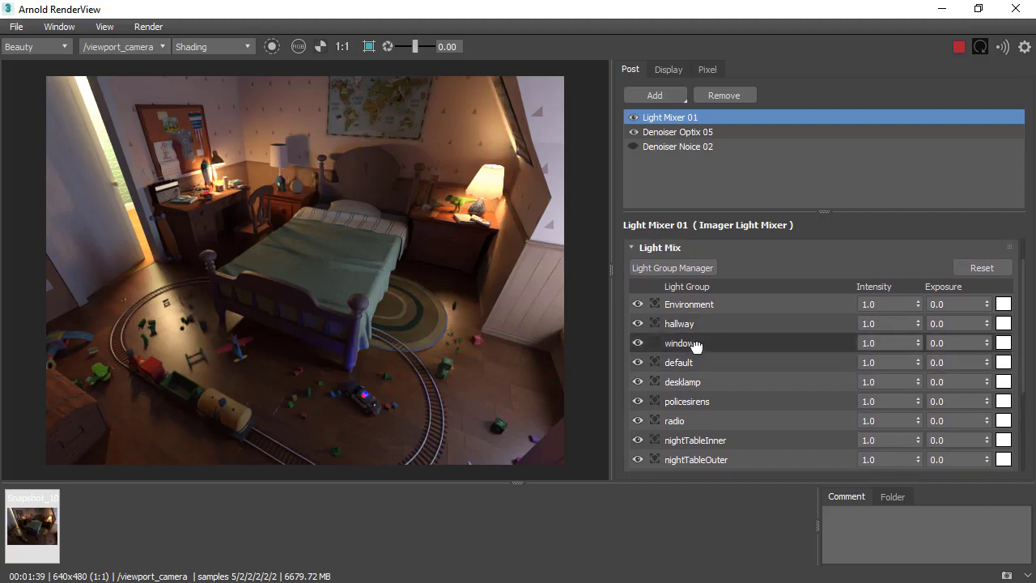
{"action": "left_click", "coordinate": [638, 323]}
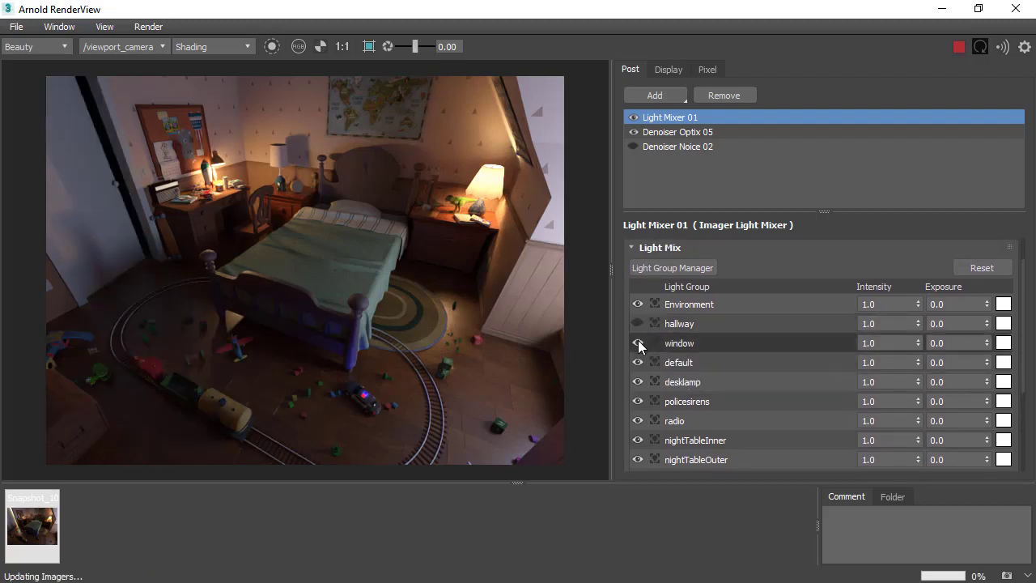
{"action": "left_click", "coordinate": [638, 343]}
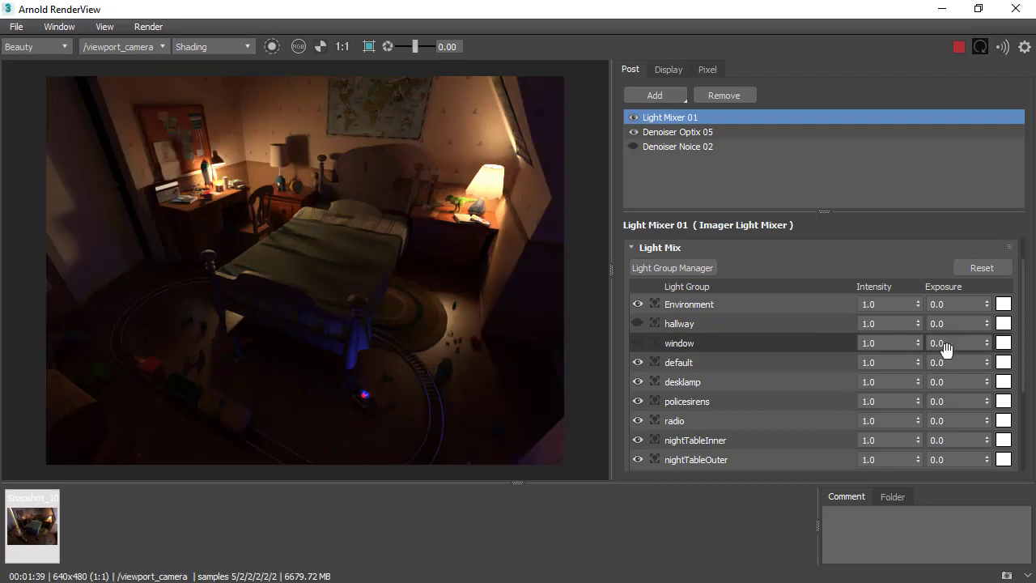
Set the desklamp light group's exposure to 3.0 and tint it pale green with RGB 120, 255, 193
{"action": "mouse_move", "coordinate": [986, 380]}
{"action": "left_mouse_down"}
{"action": "mouse_move", "coordinate": [985, 369]}
{"action": "mouse_move", "coordinate": [985, 380]}
{"action": "left_mouse_up"}
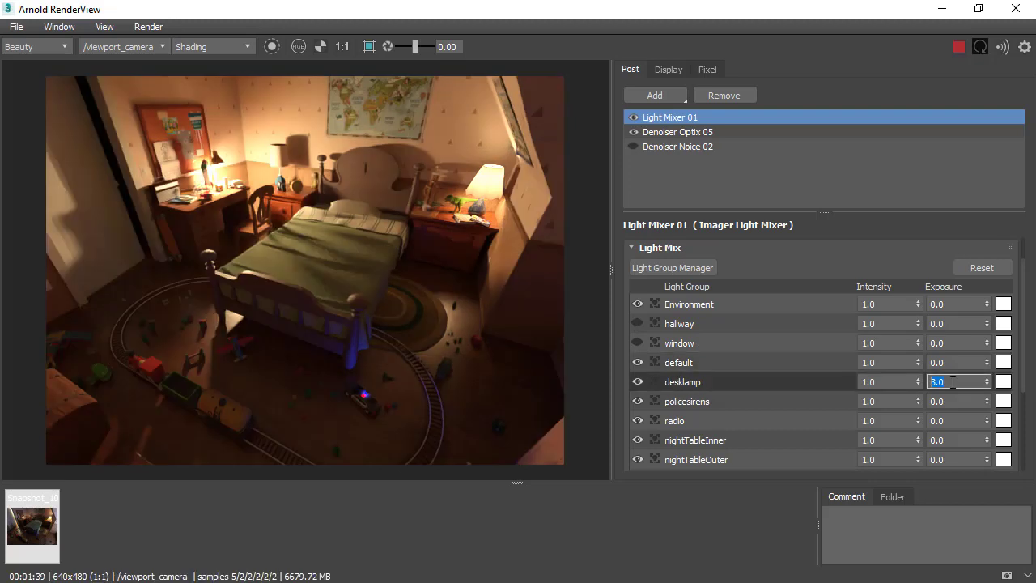
{"action": "left_click", "coordinate": [1002, 384]}
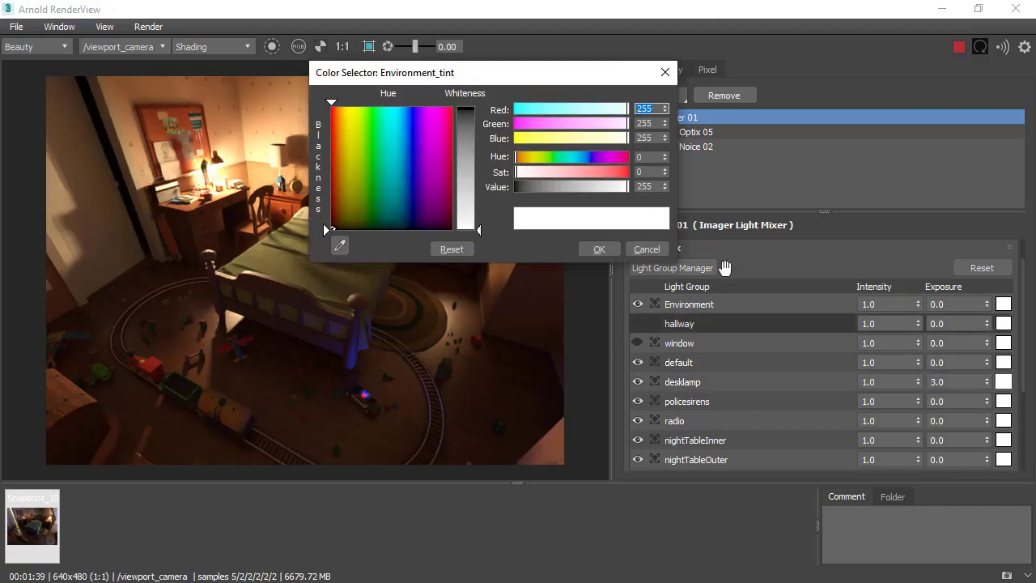
{"action": "left_click", "coordinate": [562, 157]}
{"action": "left_click", "coordinate": [574, 172]}
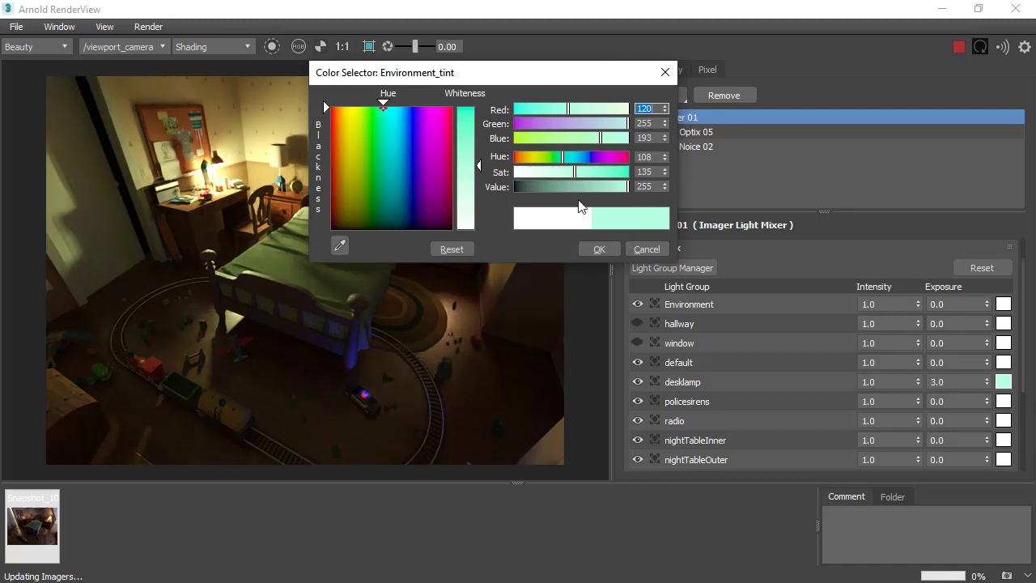
{"action": "left_click", "coordinate": [598, 248]}
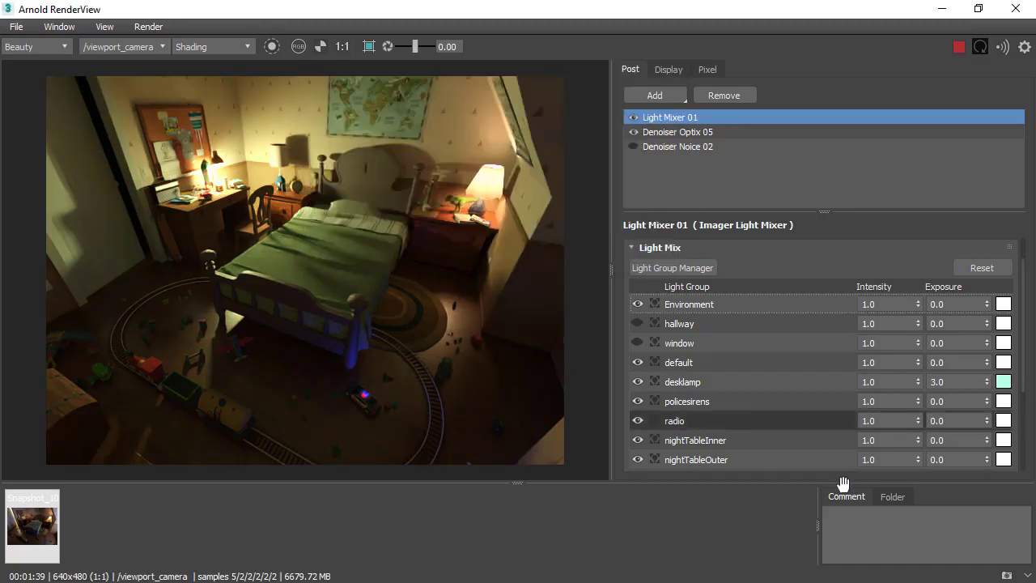
Store a snapshot of the adjusted render and reset the Light Mix to its defaults
{"action": "left_click", "coordinate": [1008, 576]}
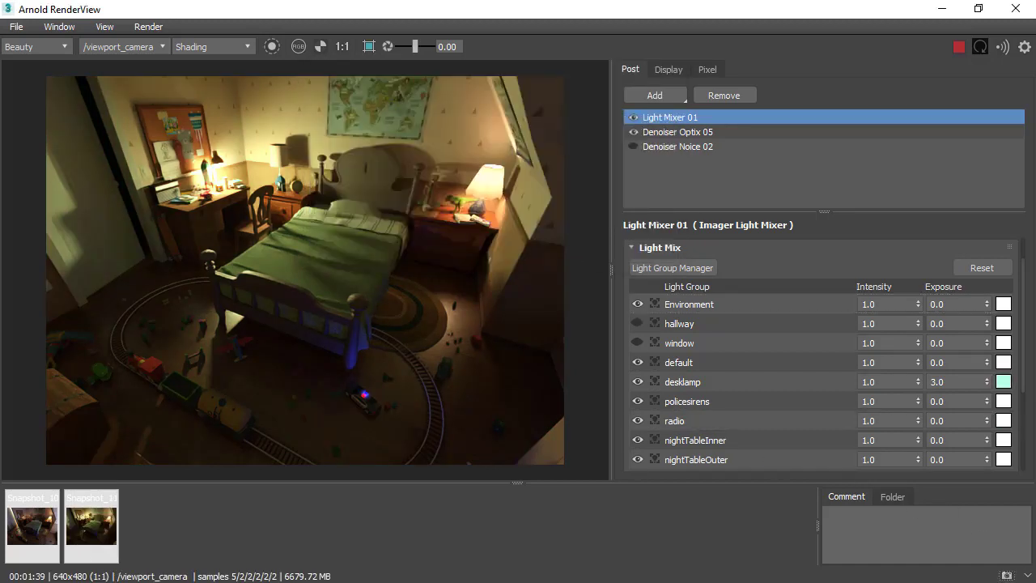
{"action": "left_click", "coordinate": [973, 270]}
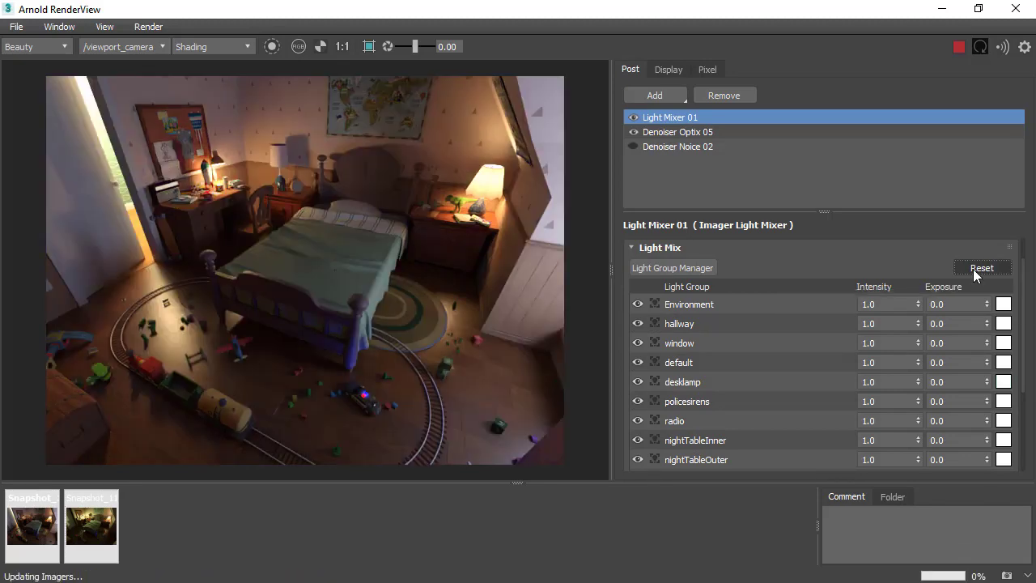
Compare the reset render with the green-tinted snapshot by switching the snapshot's display on and off
{"action": "left_click", "coordinate": [103, 508]}
{"action": "left_click", "coordinate": [102, 508]}
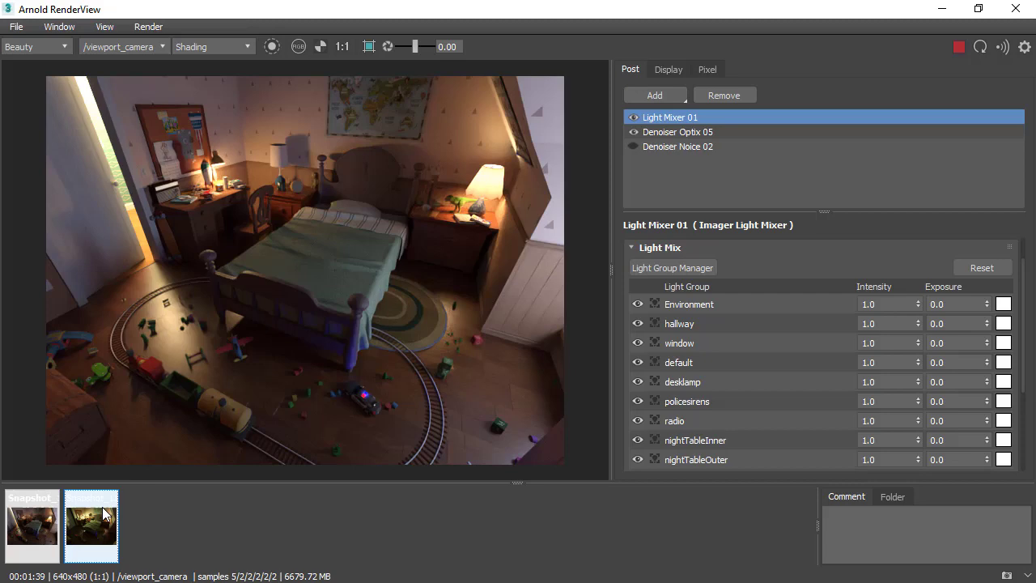
{"action": "left_click", "coordinate": [103, 509]}
{"action": "left_click", "coordinate": [102, 506]}
Arrange a reduced Arnold RenderView beside the Render Setup window, with the snapshot area collapsed
{"action": "key", "text": "super+Down"}
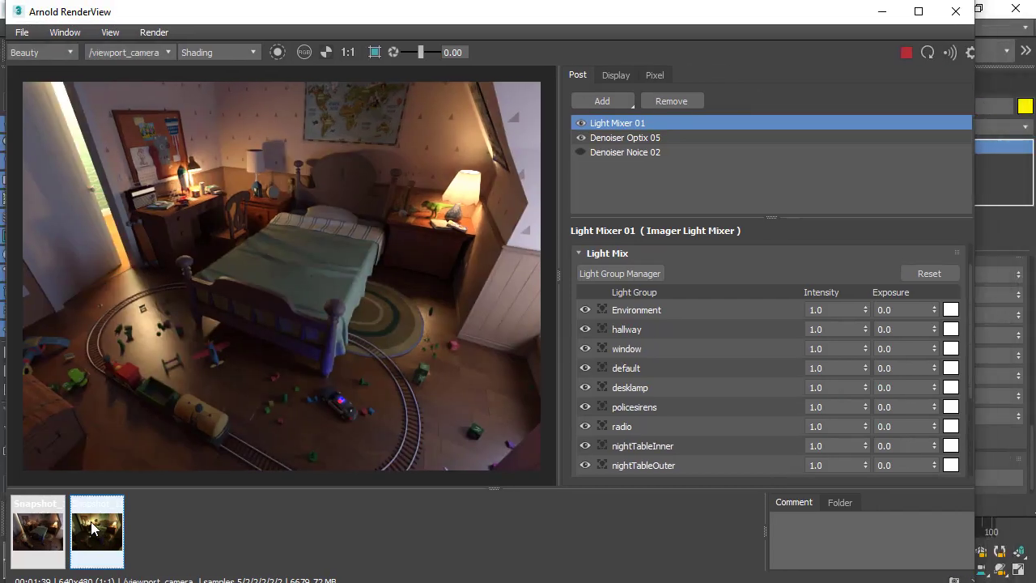
{"action": "left_click_drag", "start_coordinate": [324, 11], "coordinate": [581, 14]}
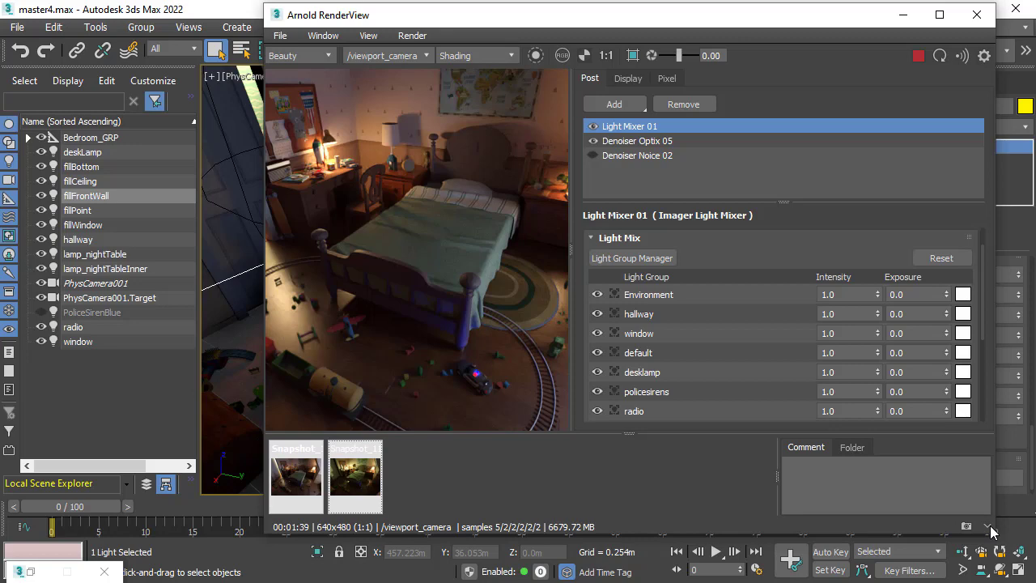
{"action": "left_click", "coordinate": [987, 526]}
{"action": "left_click", "coordinate": [626, 196]}
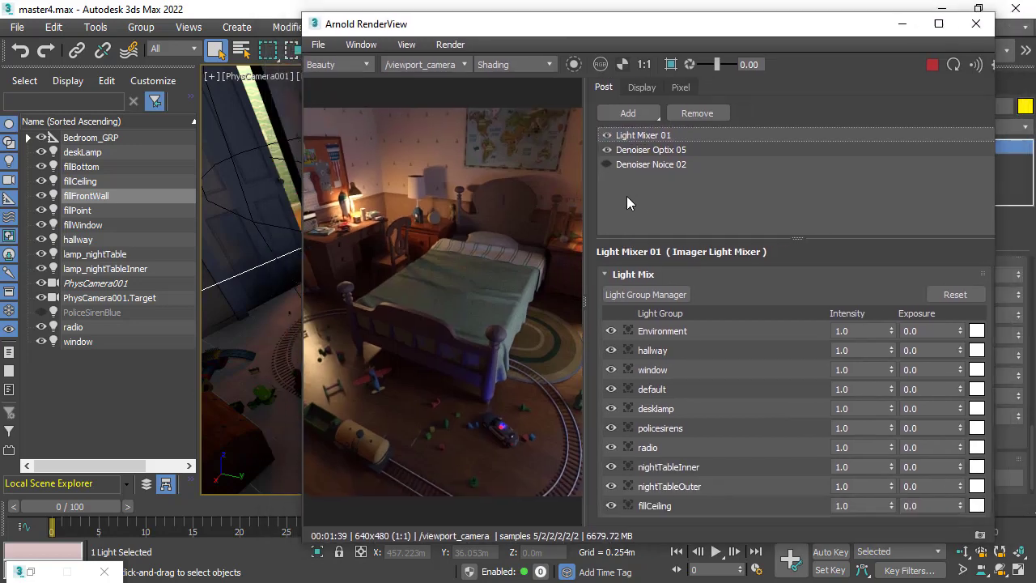
{"action": "left_click", "coordinate": [33, 572]}
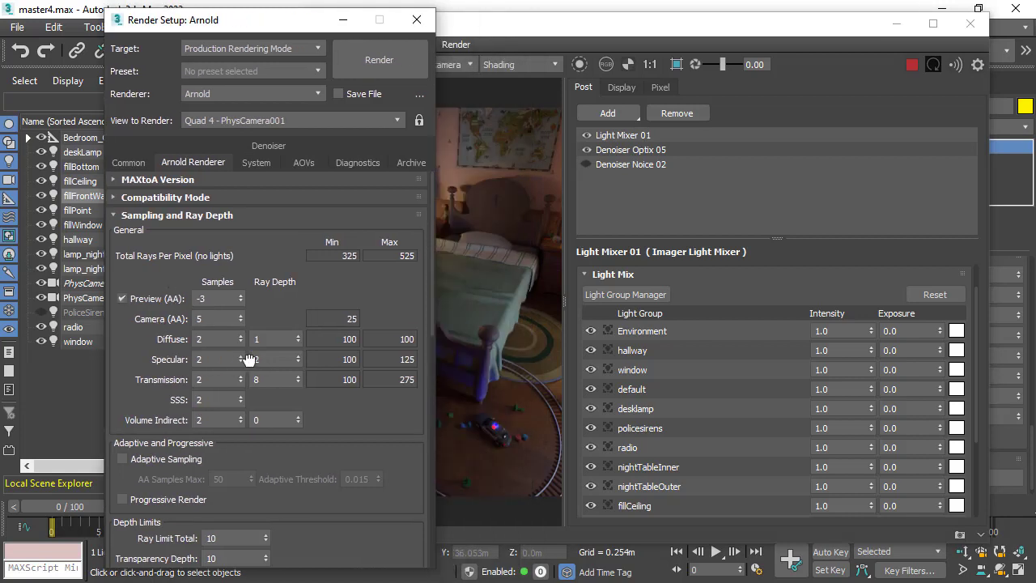
{"action": "left_click_drag", "start_coordinate": [500, 30], "coordinate": [600, 30]}
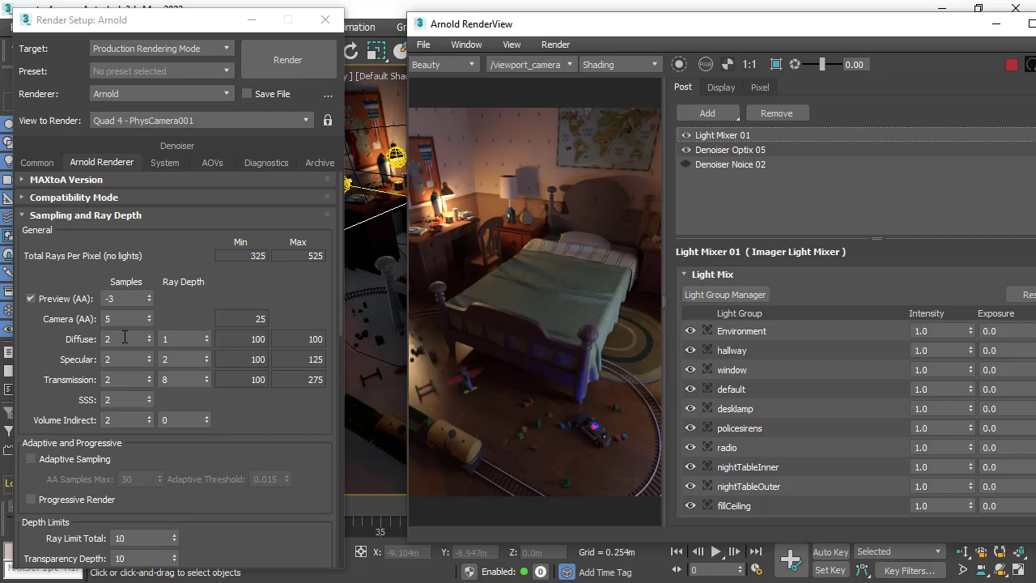
Disable the Denoiser Optix 05 imager and render only a crop region around the lit bedside lamp
{"action": "left_click", "coordinate": [686, 151]}
{"action": "left_click_drag", "start_coordinate": [613, 235], "coordinate": [491, 306]}
{"action": "left_click_drag", "start_coordinate": [526, 202], "coordinate": [639, 317]}
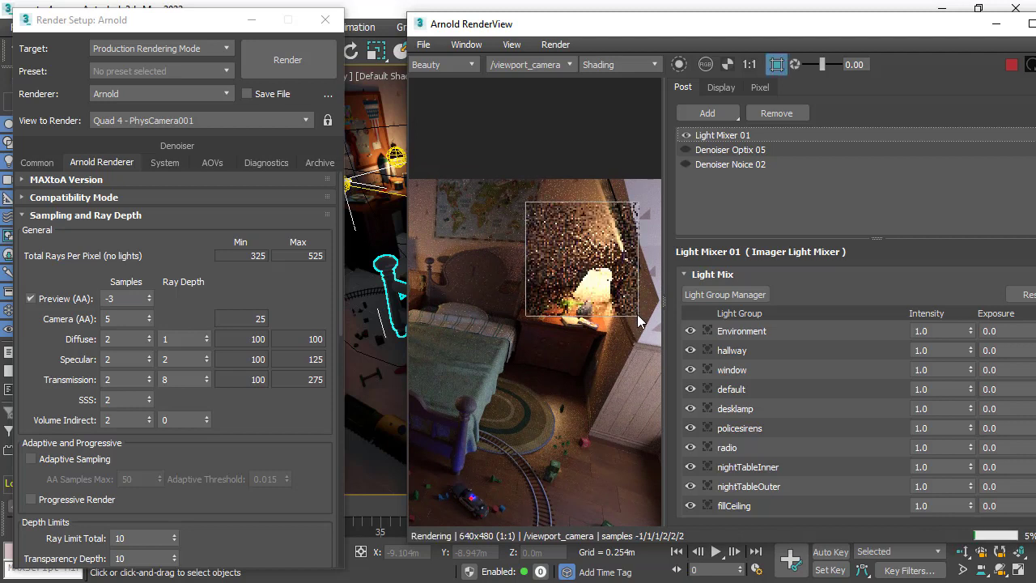
{"action": "middle_click_drag", "start_coordinate": [603, 179], "coordinate": [574, 197]}
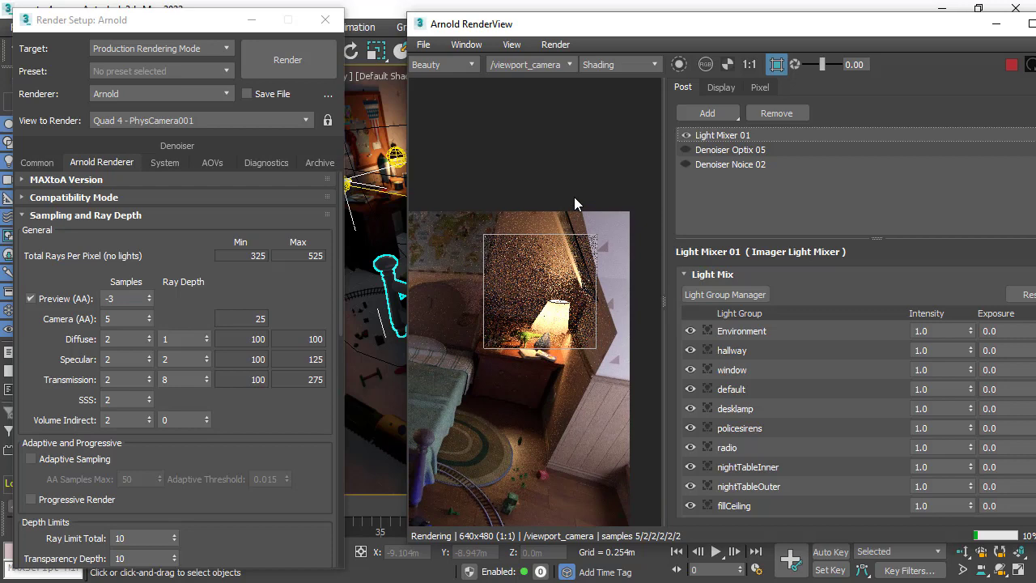
{"action": "scroll", "coordinate": [573, 196], "scroll_direction": "up", "scroll_amount": 3}
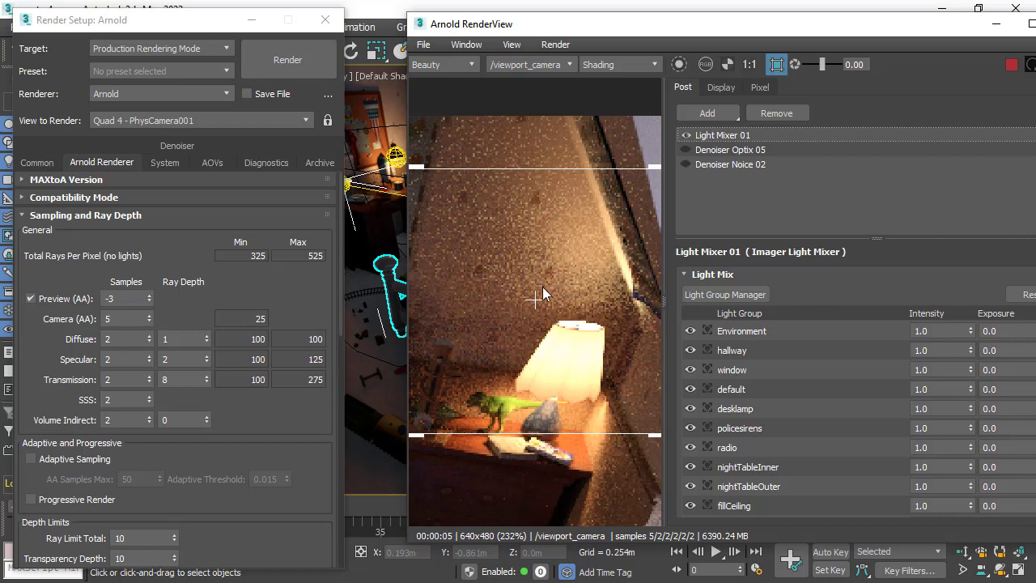
Switch the render's shading mode to Lighting and review the Feature Overrides in the Arnold diagnostics settings
{"action": "left_click", "coordinate": [594, 64]}
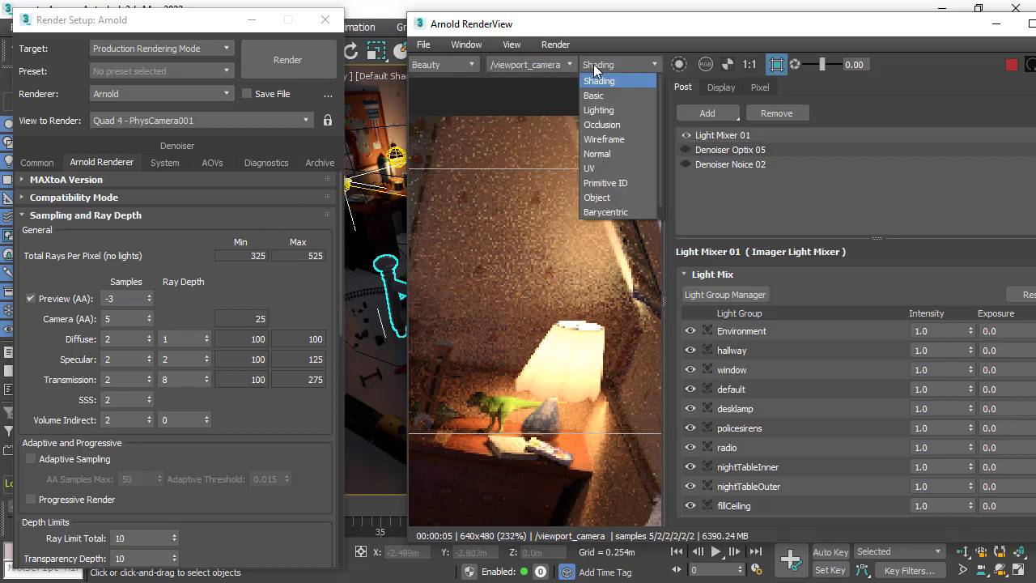
{"action": "left_click", "coordinate": [595, 109]}
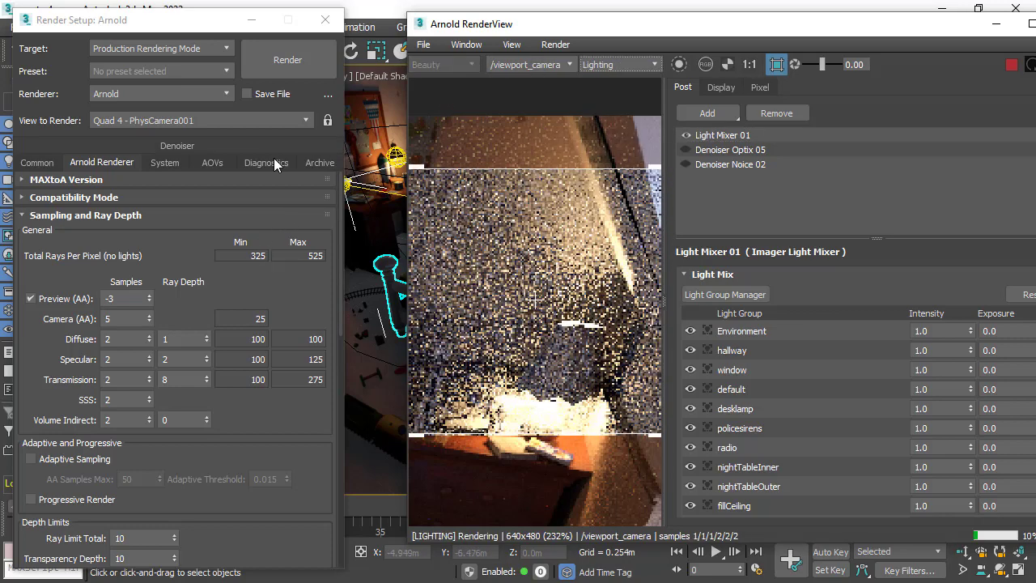
{"action": "left_click", "coordinate": [265, 162]}
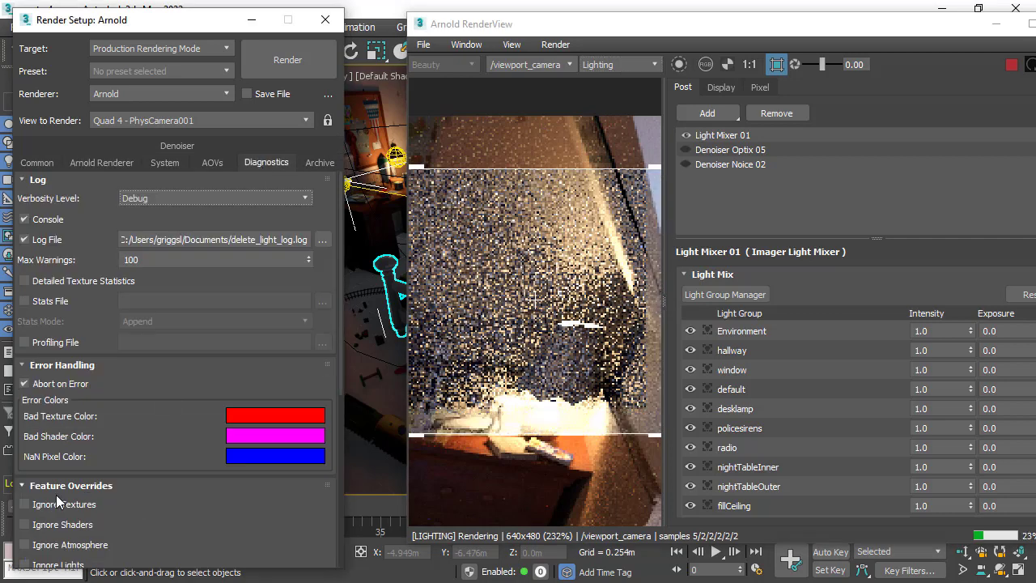
{"action": "left_click", "coordinate": [102, 162]}
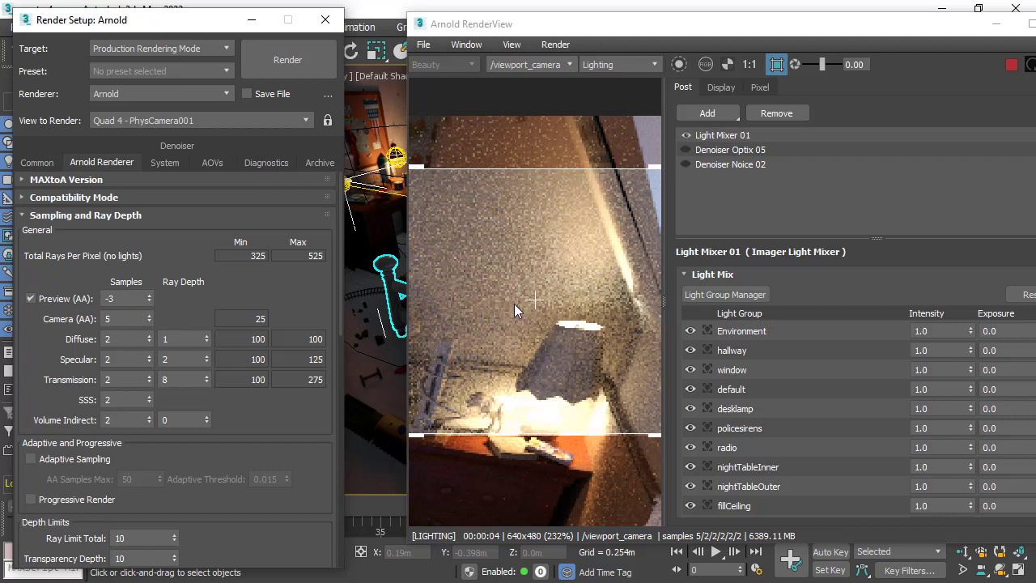
Store a snapshot of the noisy Lighting render and set the Diffuse samples to 5
{"action": "left_click", "coordinate": [969, 531]}
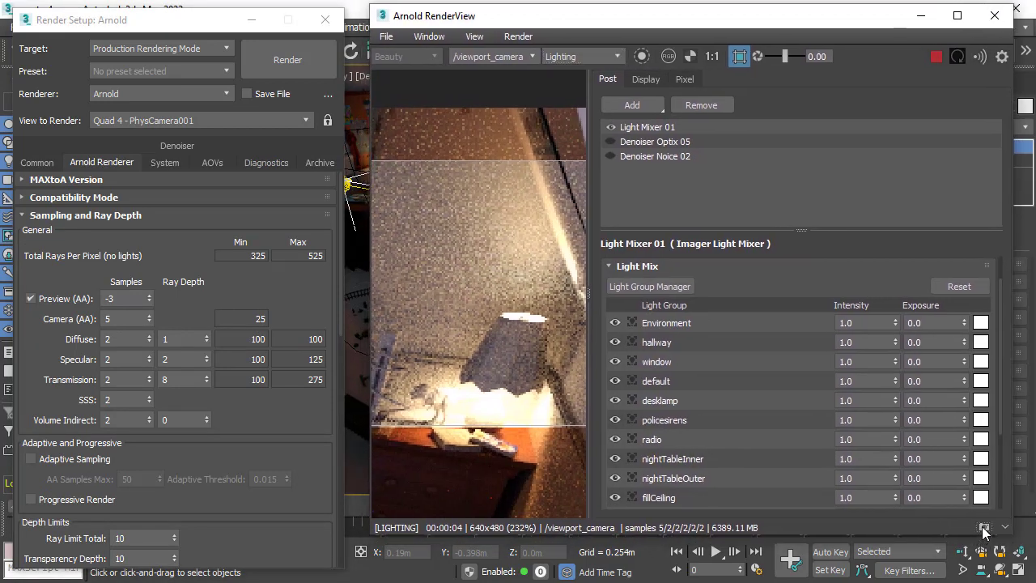
{"action": "double_click", "coordinate": [122, 339]}
{"action": "type", "text": "5"}
{"action": "key", "text": "Return"}
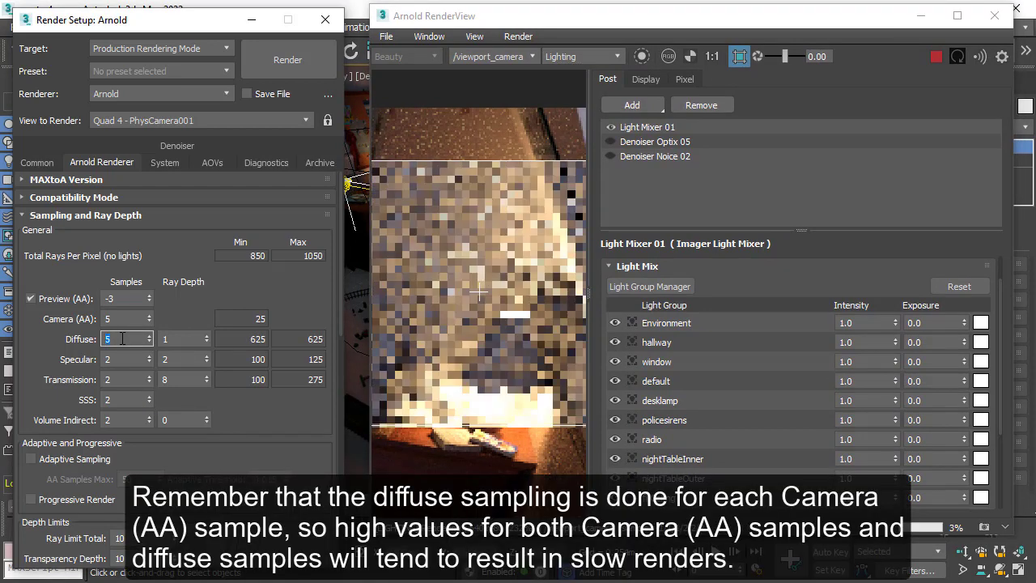
Reveal the stored snapshots and compare the latest noisy snapshot with the current Lighting render
{"action": "left_click", "coordinate": [1005, 528]}
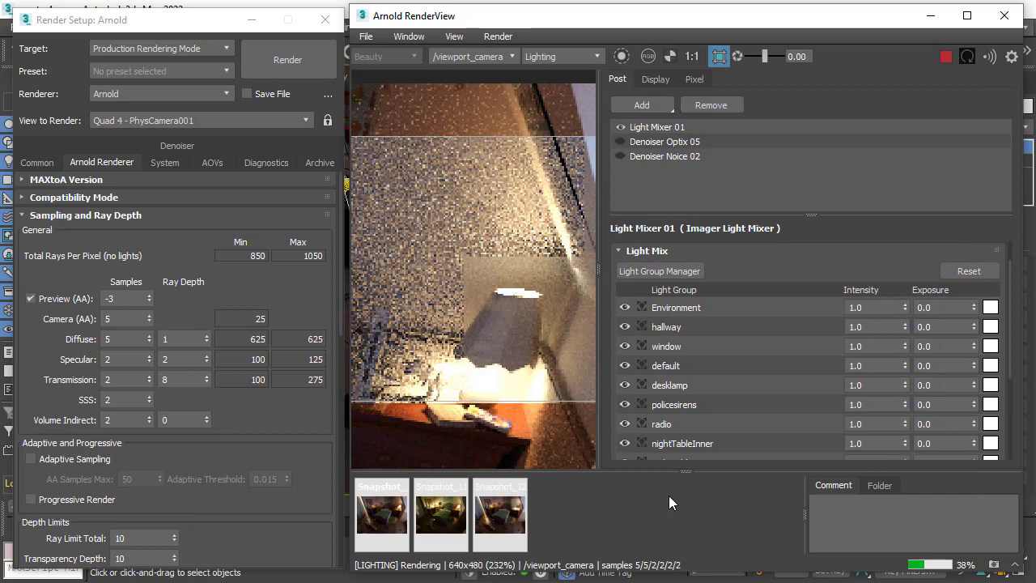
{"action": "left_click", "coordinate": [498, 521]}
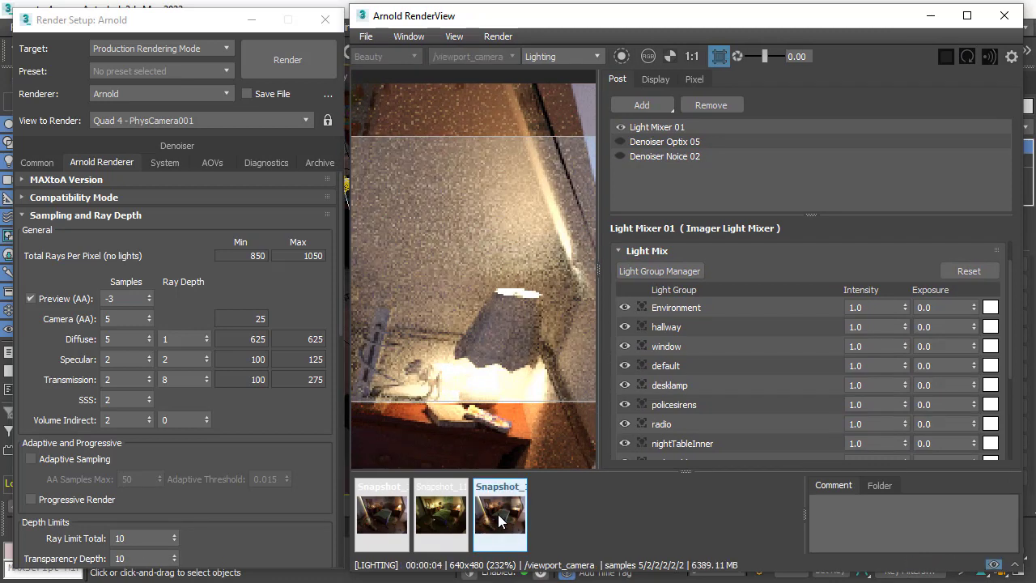
{"action": "left_click", "coordinate": [498, 521]}
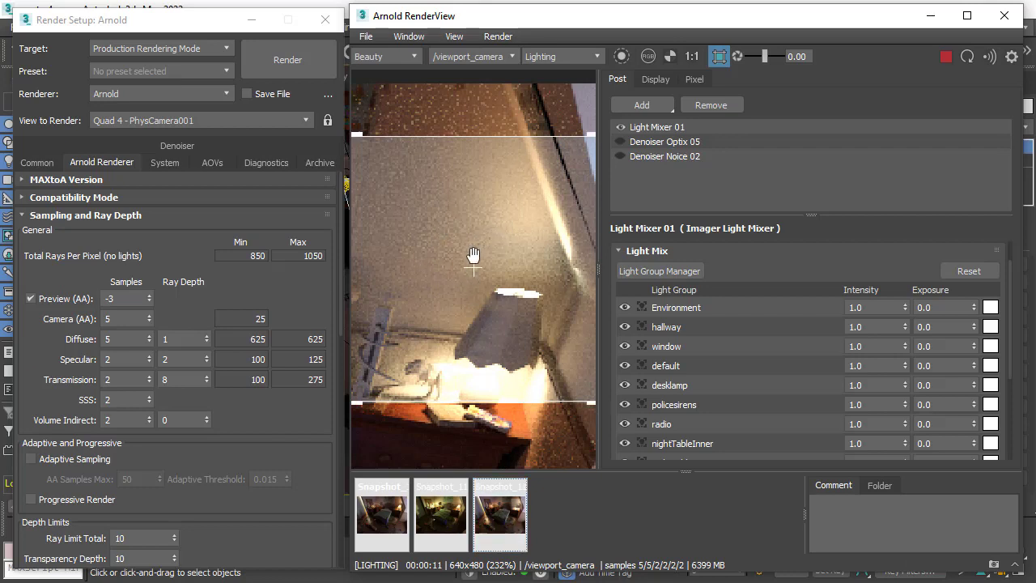
Add the indirect AOV from the direct/indirect group to the render's AOV outputs
{"action": "left_click", "coordinate": [212, 163]}
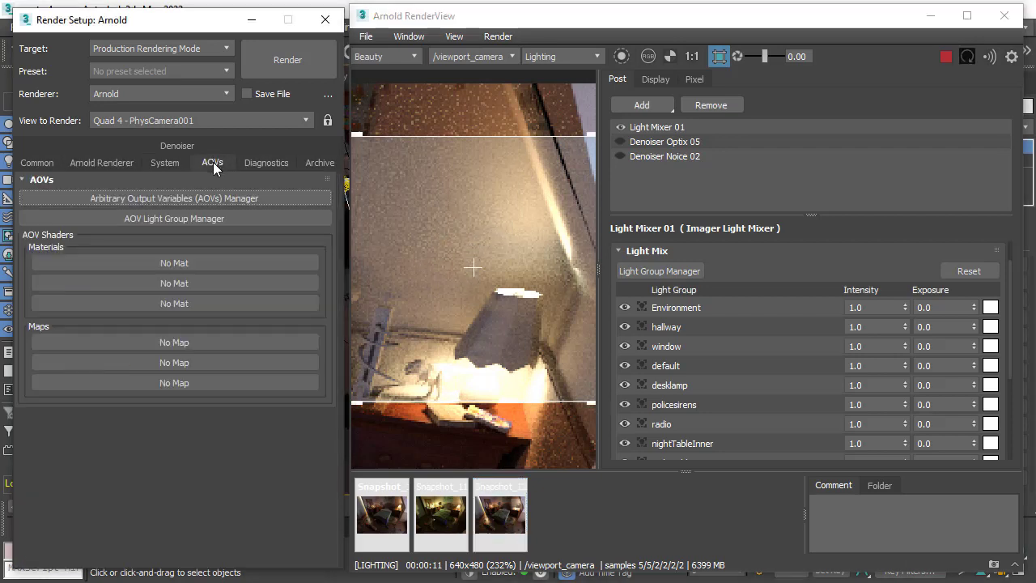
{"action": "left_click", "coordinate": [146, 203]}
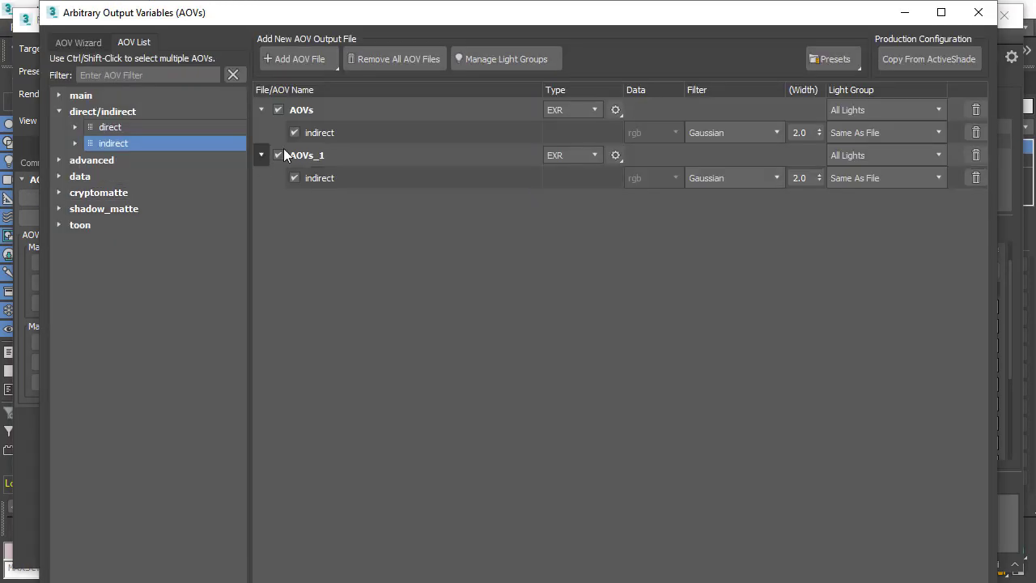
{"action": "left_click_drag", "start_coordinate": [178, 139], "coordinate": [339, 214]}
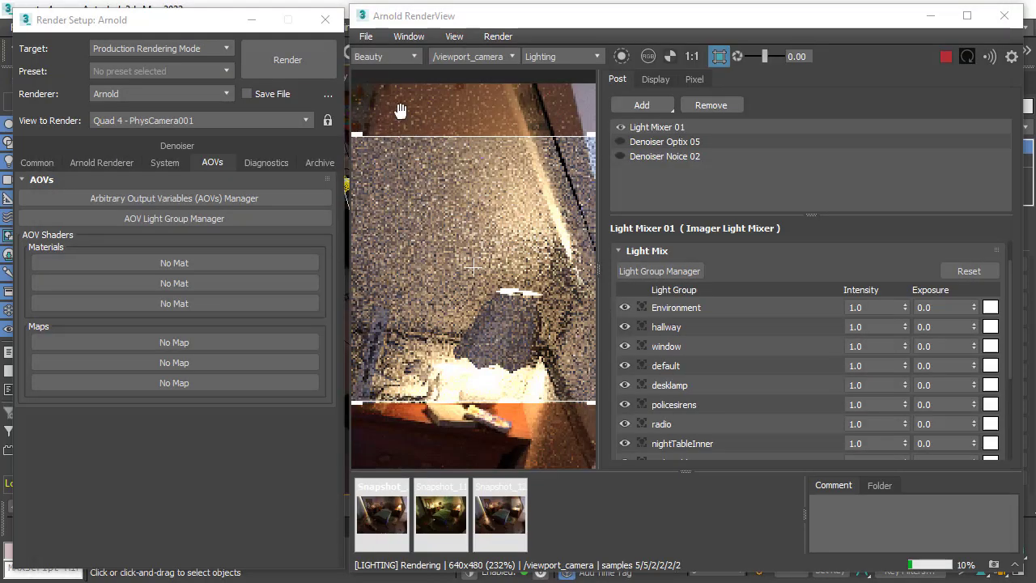
Display the indirect AOV in the render view and set the render's shading mode to Shading
{"action": "left_click", "coordinate": [386, 55]}
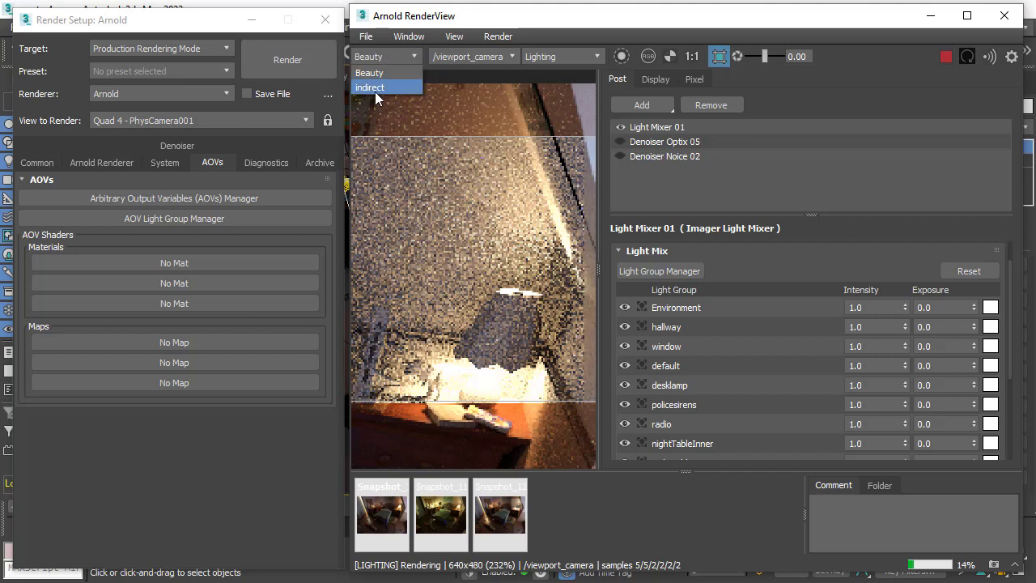
{"action": "left_click", "coordinate": [396, 87]}
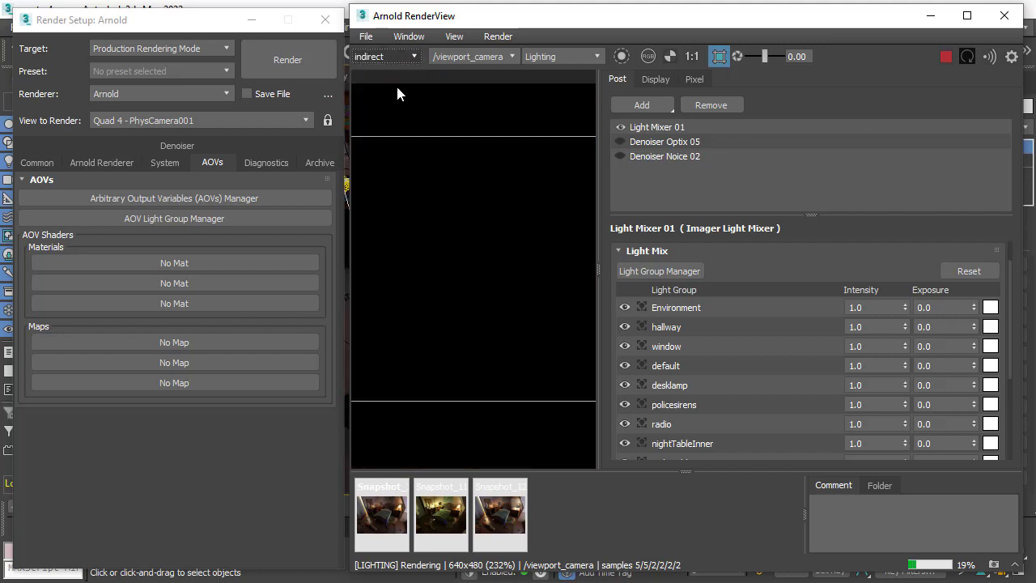
{"action": "left_click", "coordinate": [526, 58]}
{"action": "left_click", "coordinate": [532, 79]}
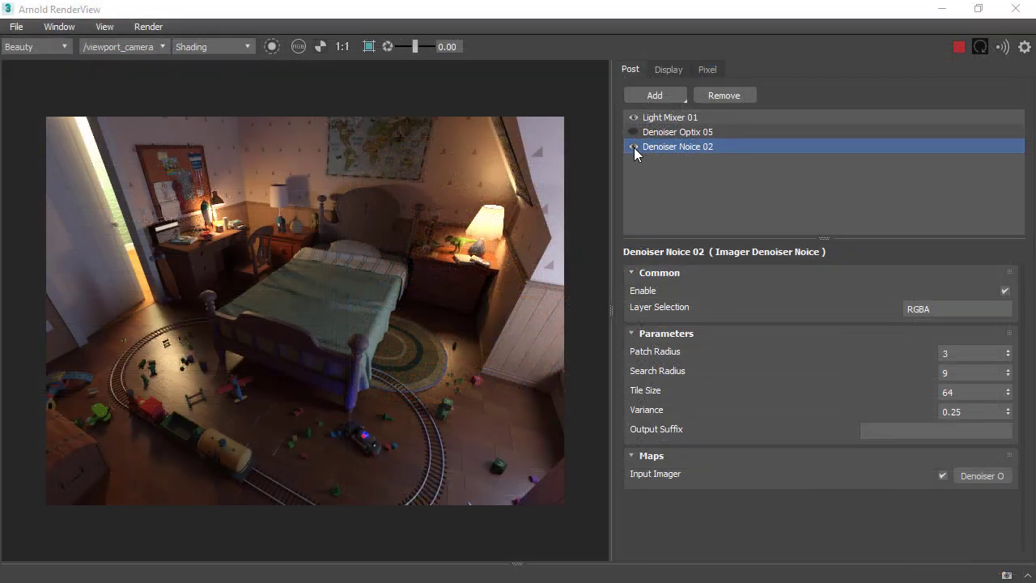
Compare the full bedroom render with the Denoiser Noice 02 imager disabled and enabled
{"action": "left_click", "coordinate": [633, 147]}
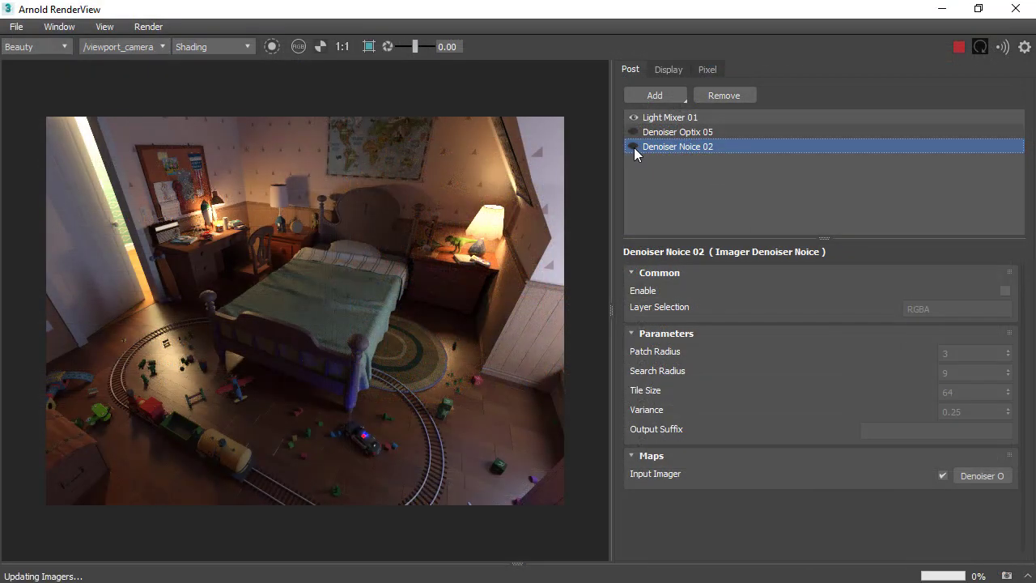
{"action": "left_click", "coordinate": [634, 148]}
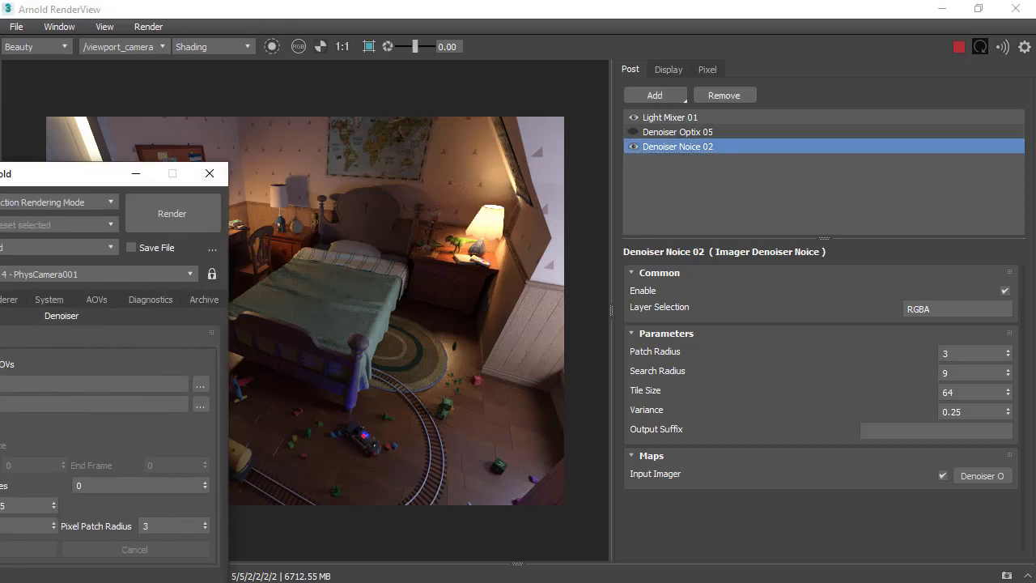
Bring the Render Setup window fully into view and examine the Arnold Denoiser's Input file setting
{"action": "left_click_drag", "start_coordinate": [58, 174], "coordinate": [178, 79]}
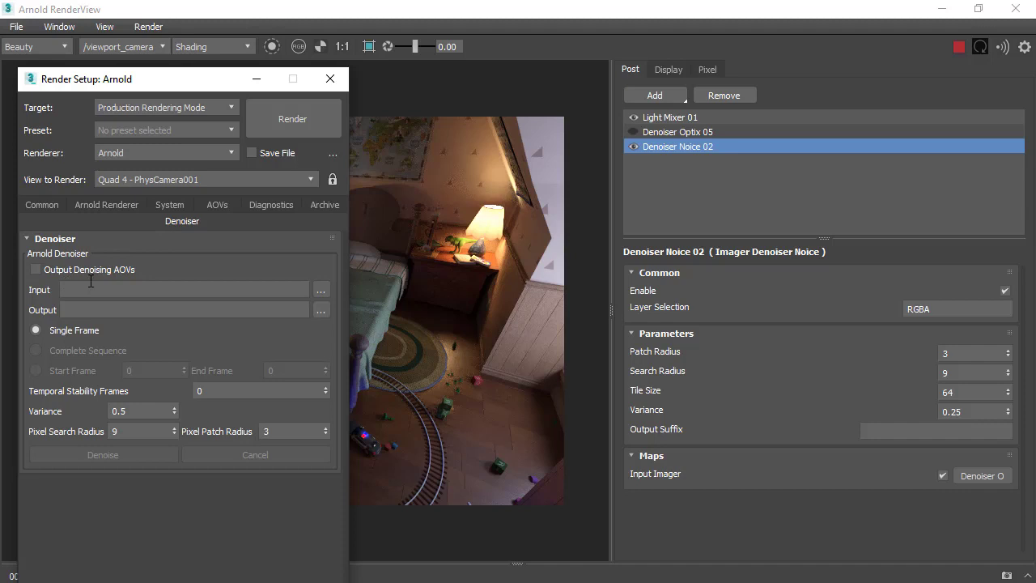
{"action": "mouse_move", "coordinate": [111, 281]}
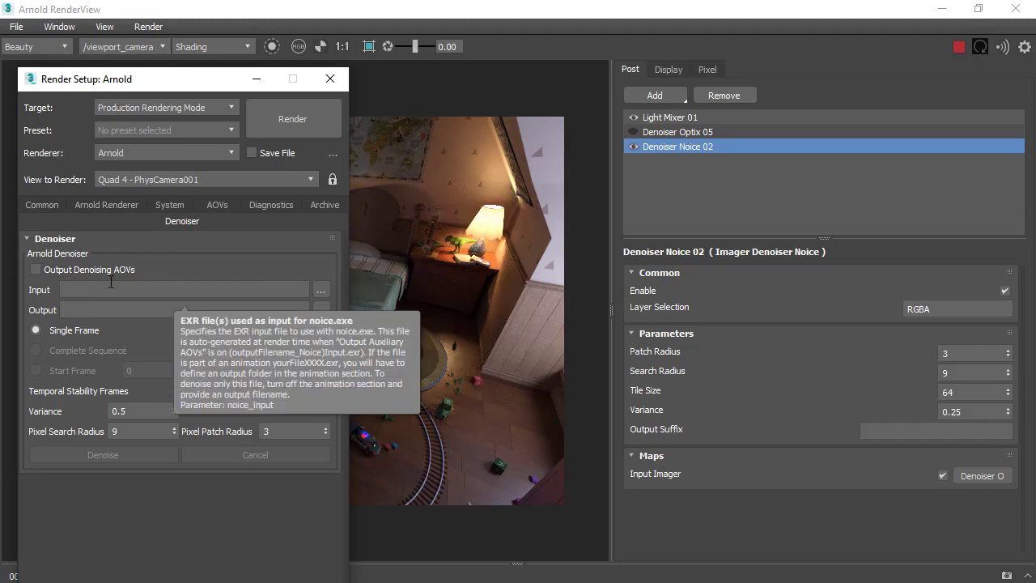